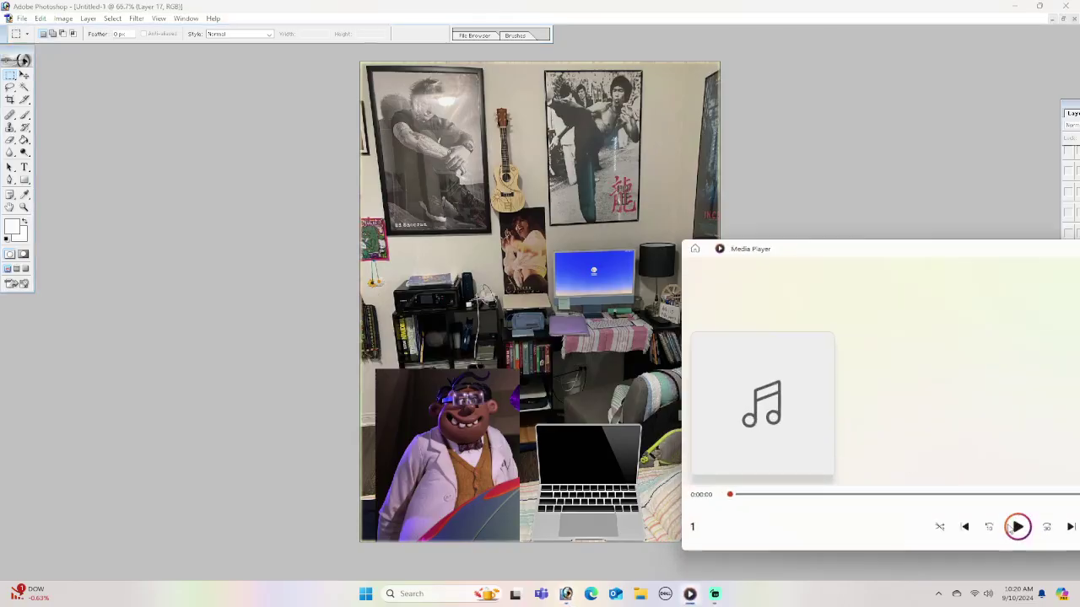
Start the soundtrack, then toggle layers through the One Hour Later card to the office composite
left_click(1016, 528)
left_click(858, 240)
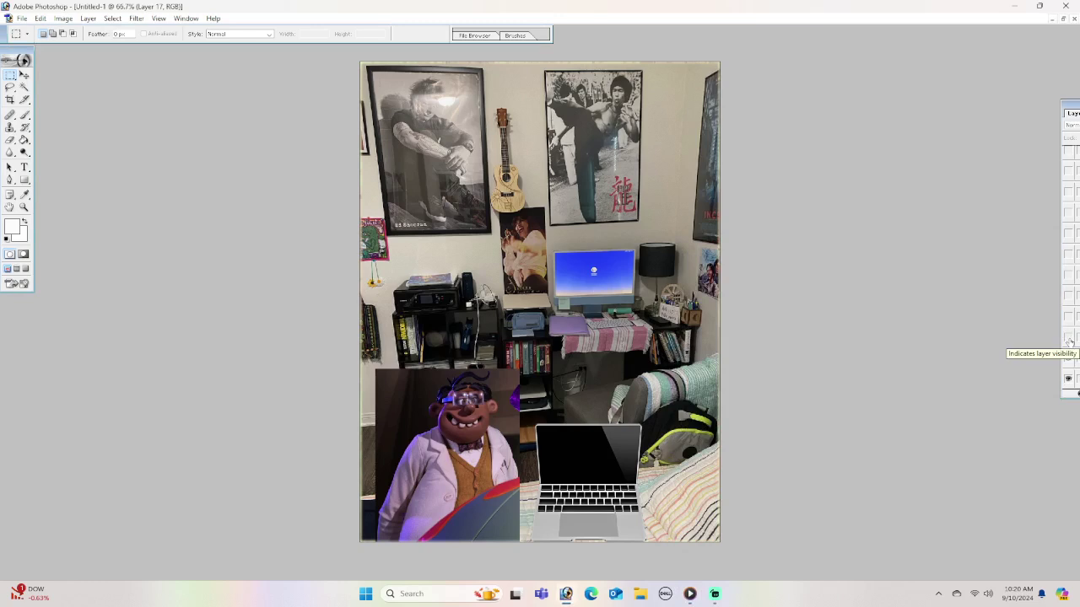
left_click(1068, 357)
left_click(1068, 338)
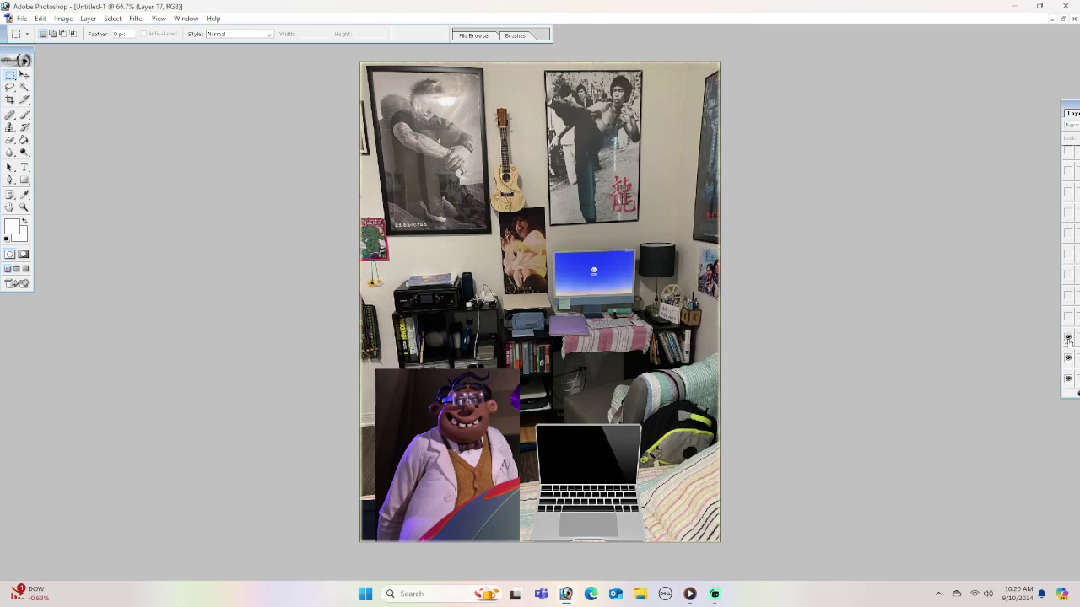
left_click(1068, 319)
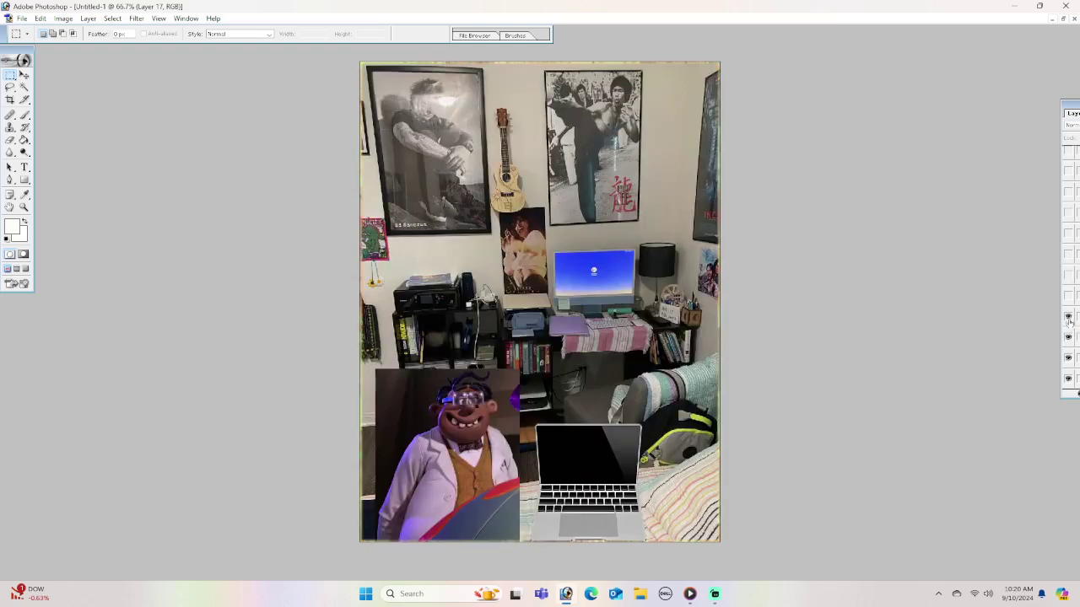
left_click_drag(1068, 319, 1068, 360)
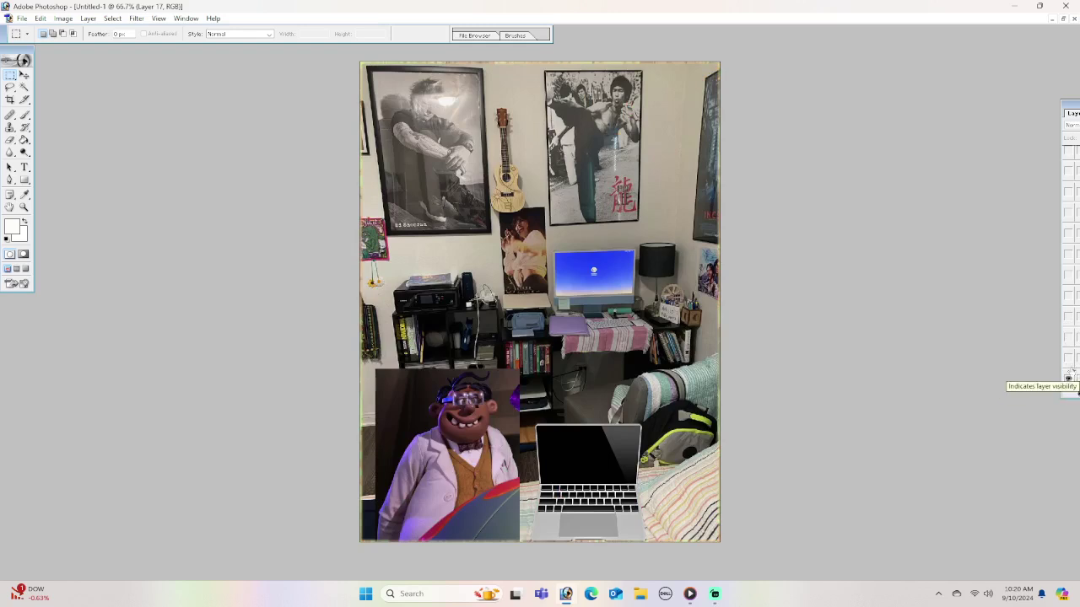
Show the office YouTube scene, the SORRY close-up, then the living-room hammer scene
left_click(1069, 360)
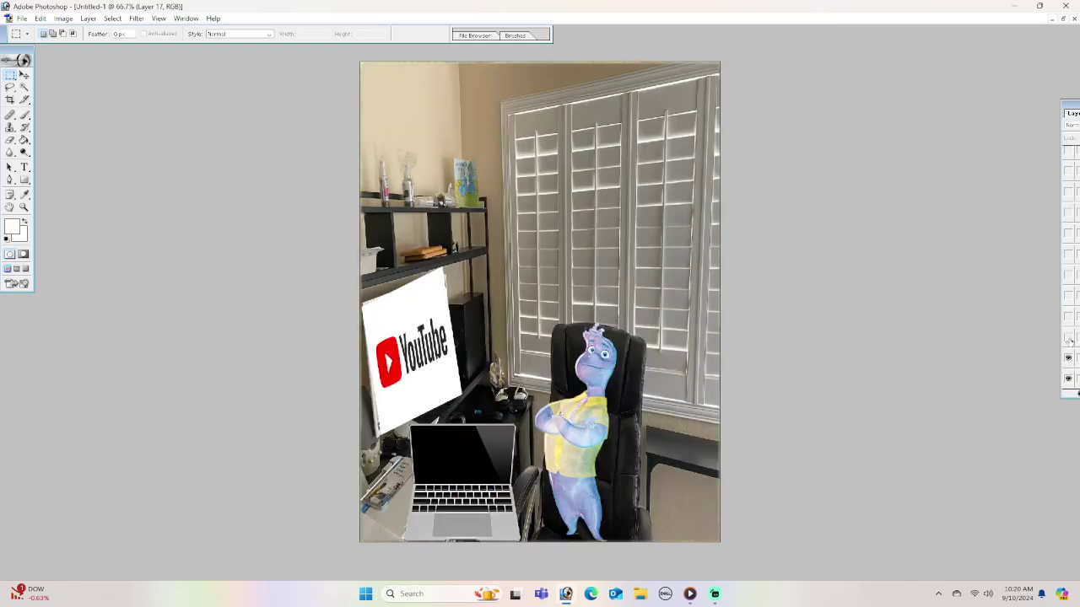
left_click(1069, 339)
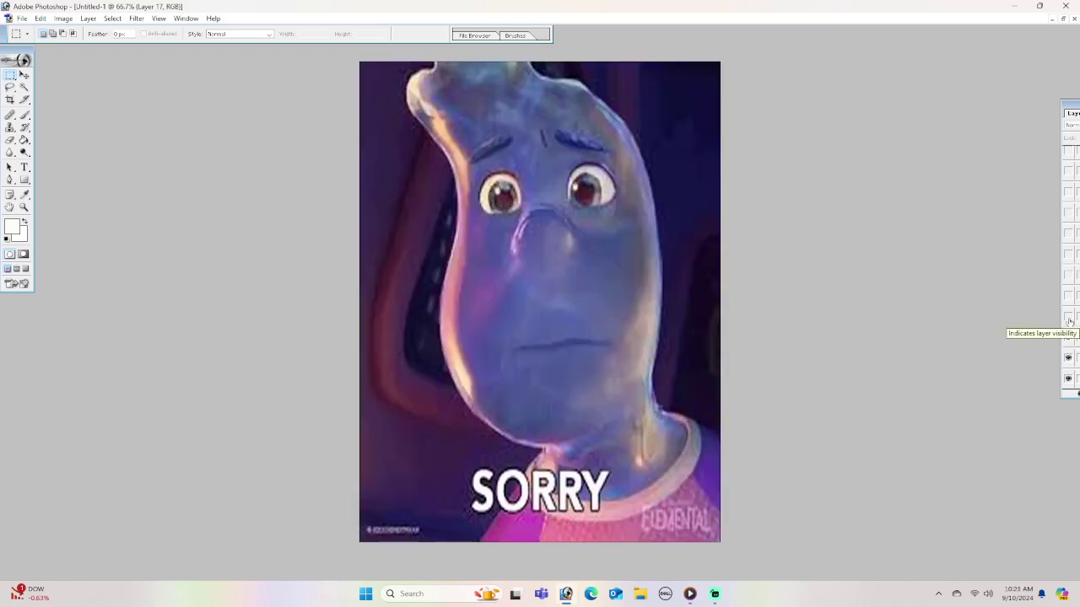
left_click(1068, 319)
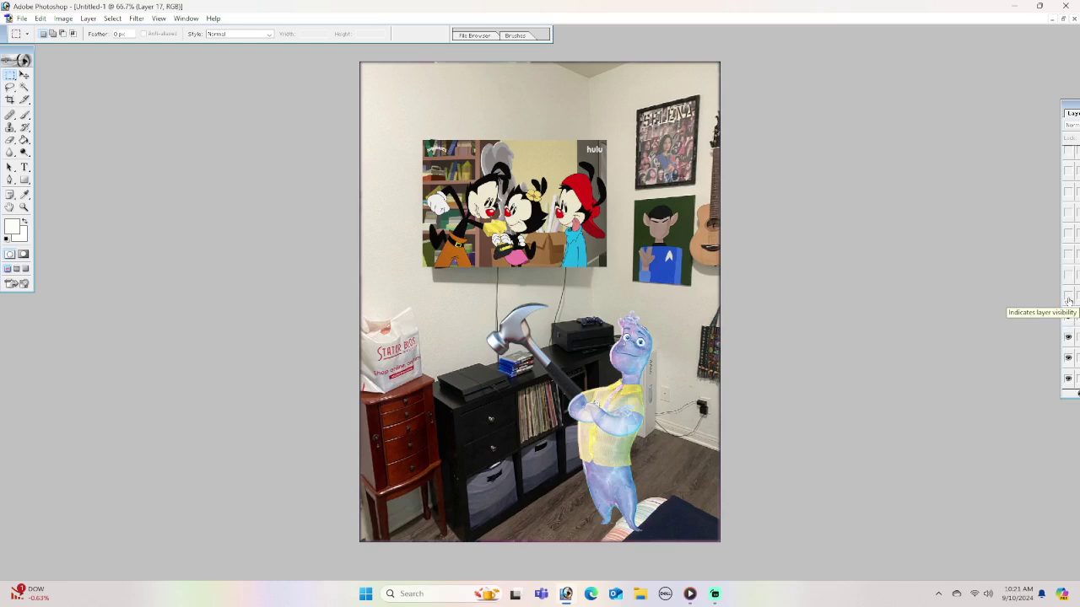
Show the cracked TV screen and swing the hammer through its poses
left_click(1069, 303)
left_click(1069, 295)
left_click(1068, 277)
left_click(1068, 276)
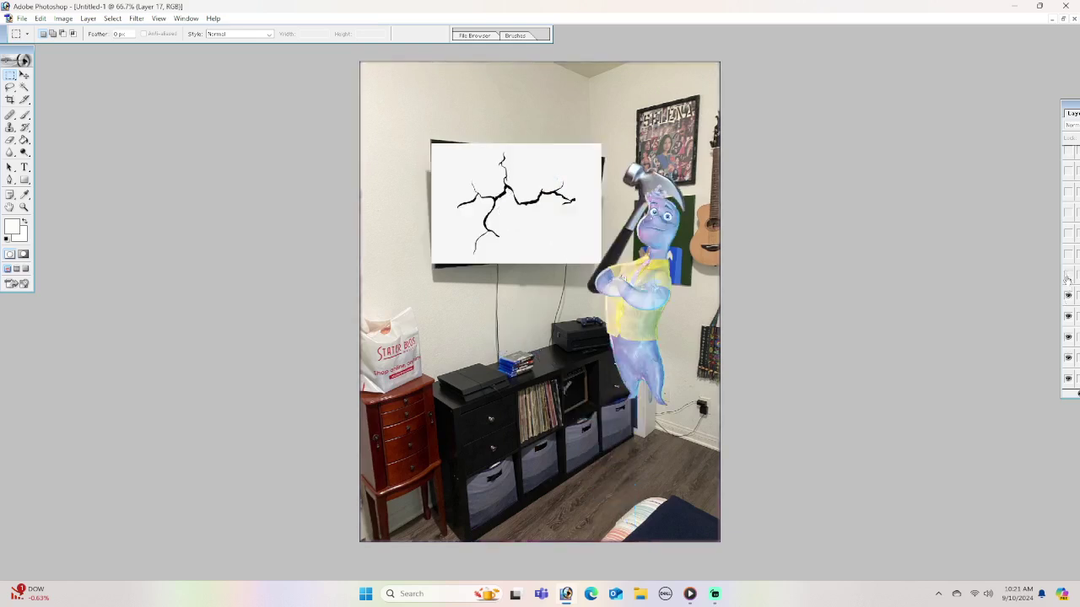
left_click(1068, 277)
left_click(1068, 276)
left_click(1068, 276)
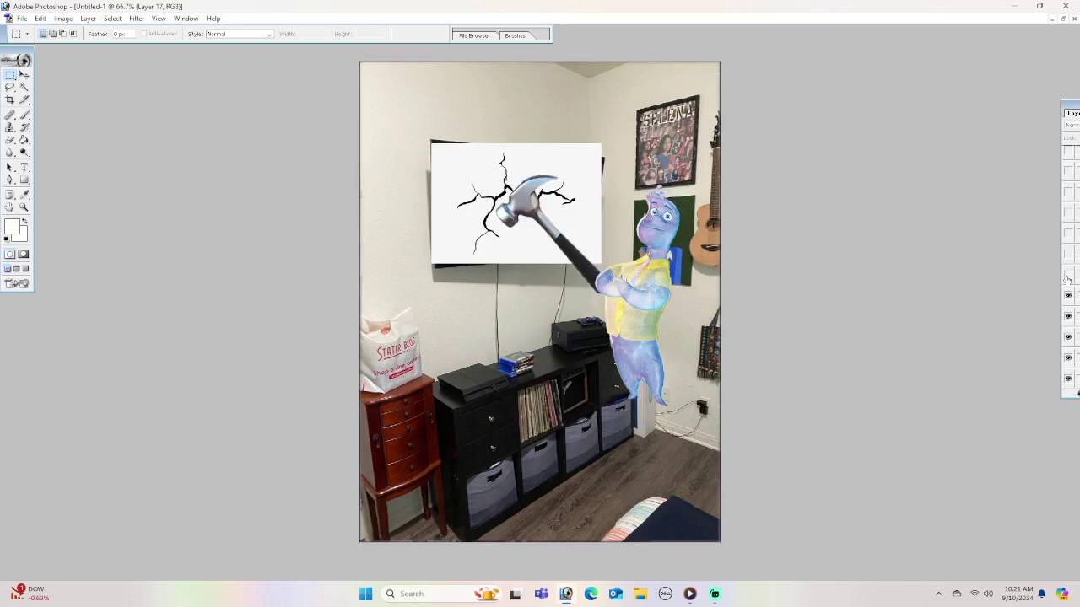
Reveal the flame bursting from the screen and hide the unused layers
left_click(1068, 255)
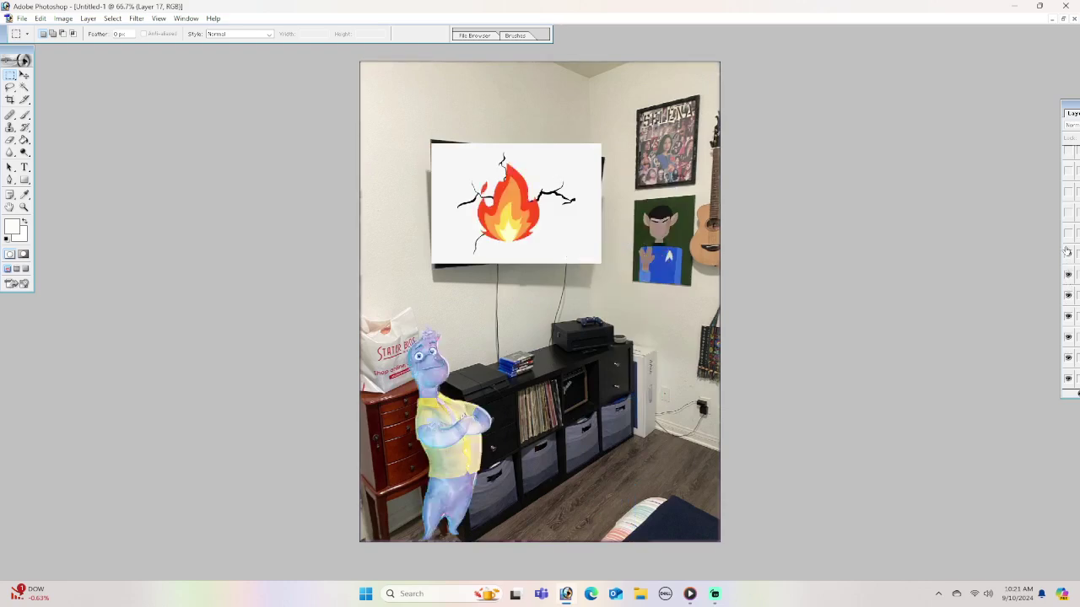
left_click(1068, 254)
left_click(1068, 275)
scroll(1068, 309, "up", 1)
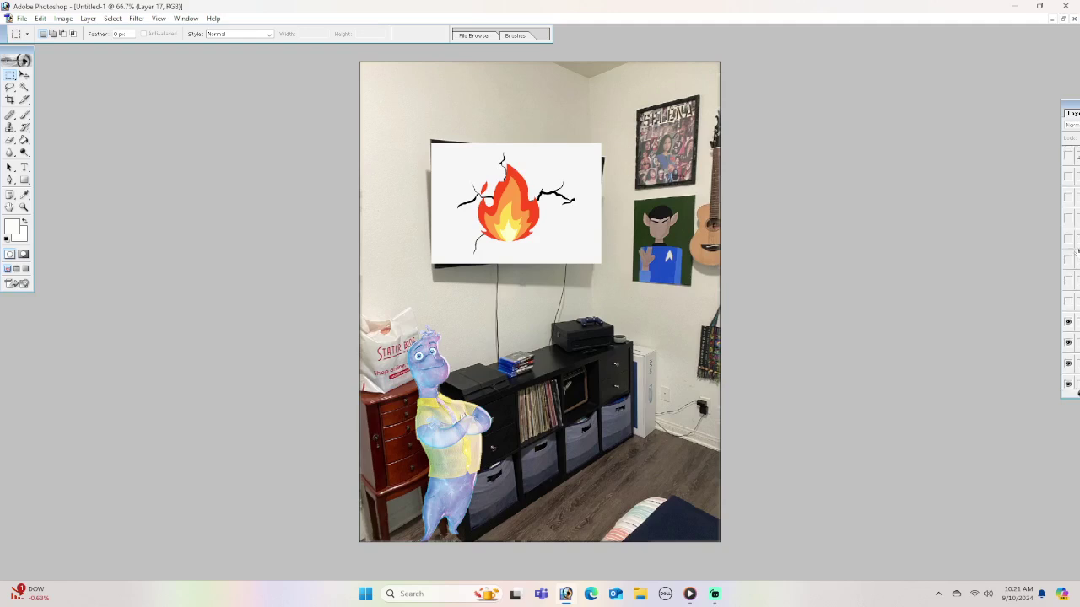
Make the fire character visible beside the water character under the flaming TV
left_click(1068, 301)
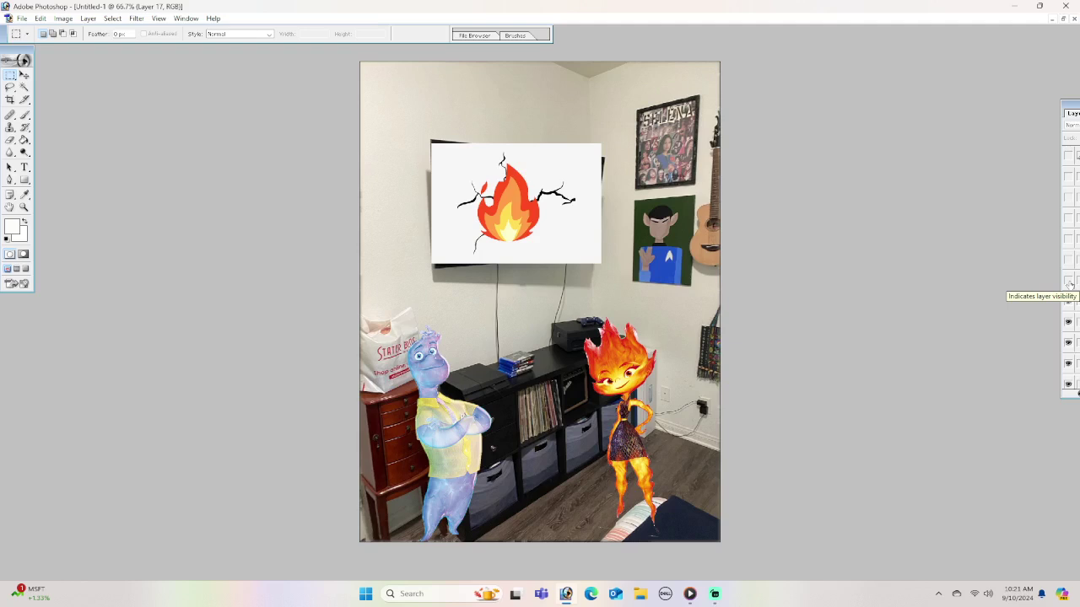
left_click(1068, 291)
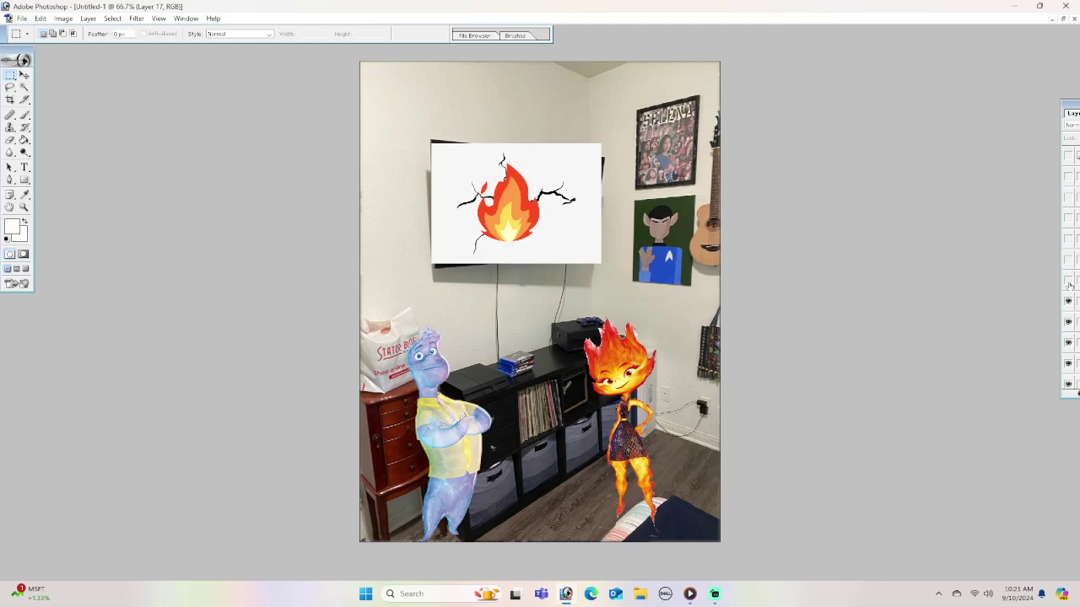
Flash the Dr. Fry credits layer on and off, exposing the seated office scene
left_click(1068, 282)
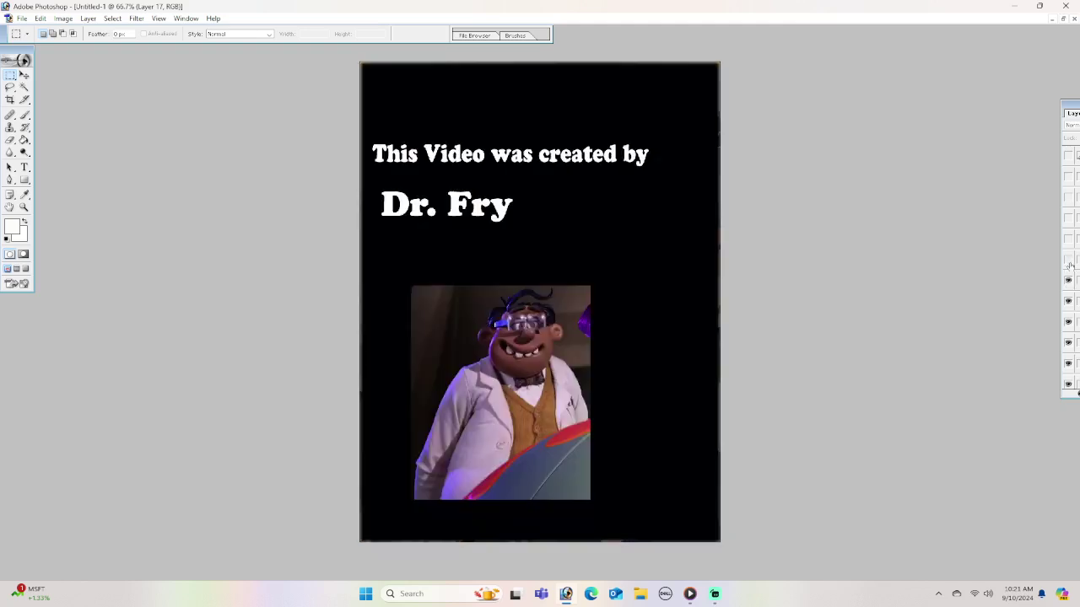
left_click(1069, 263)
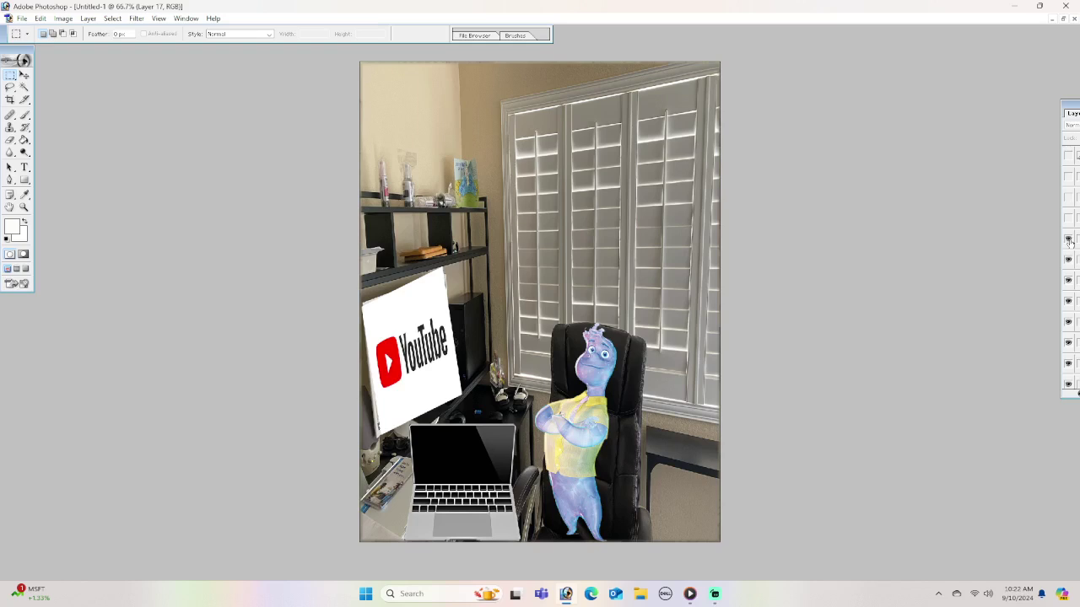
Turn on the kitchen layer with both characters flanking the laptop
left_click(1069, 242)
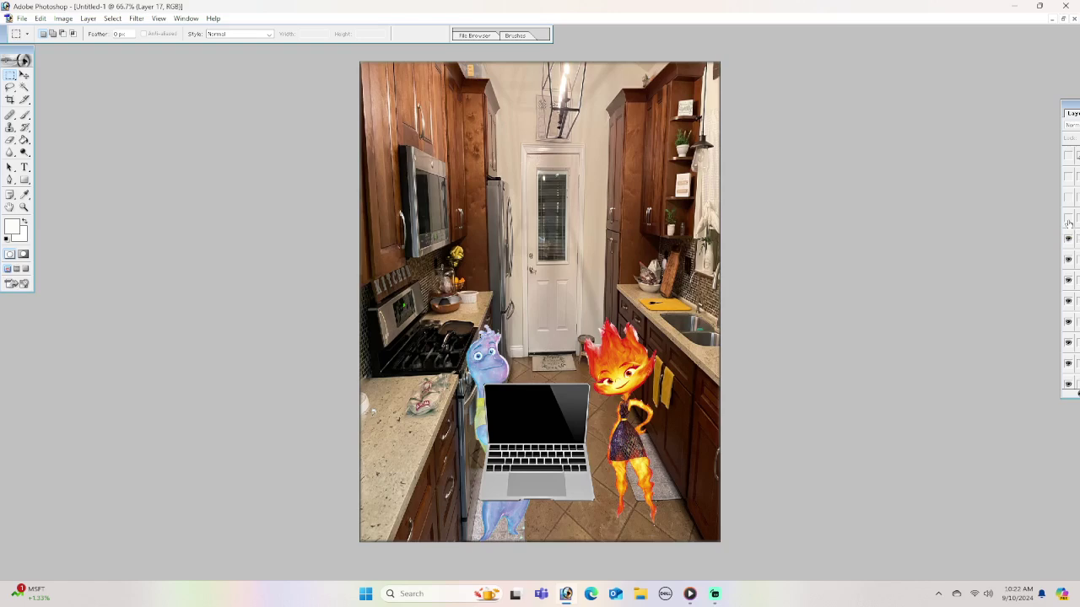
left_click(1069, 218)
left_click(1069, 199)
left_click(1069, 199)
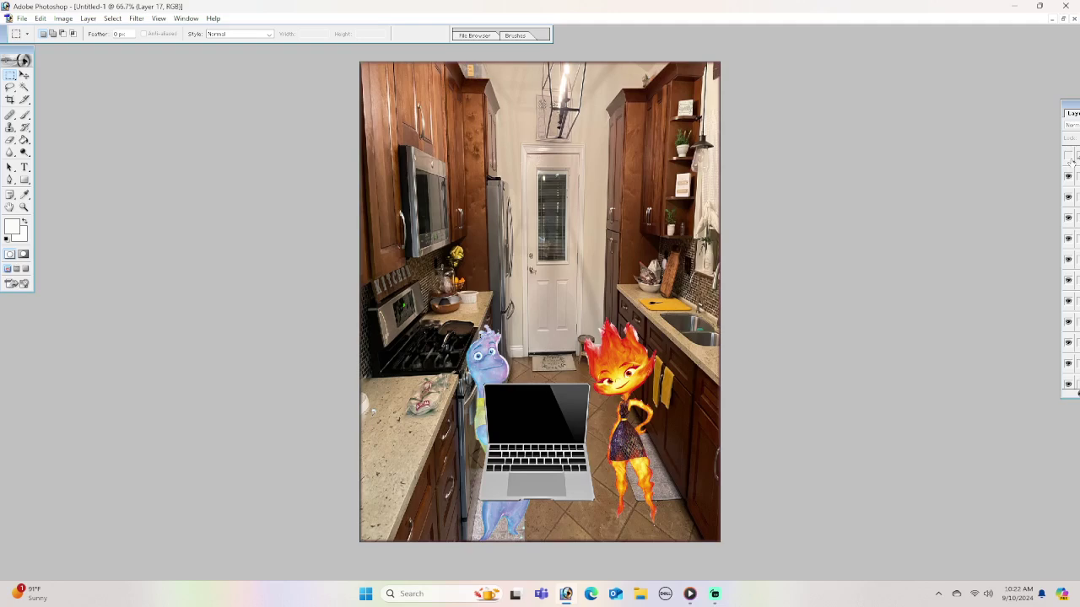
Show the Dr. Fry and chickens bedroom layer, then bring Streamlabs Desktop forward
left_click(1068, 156)
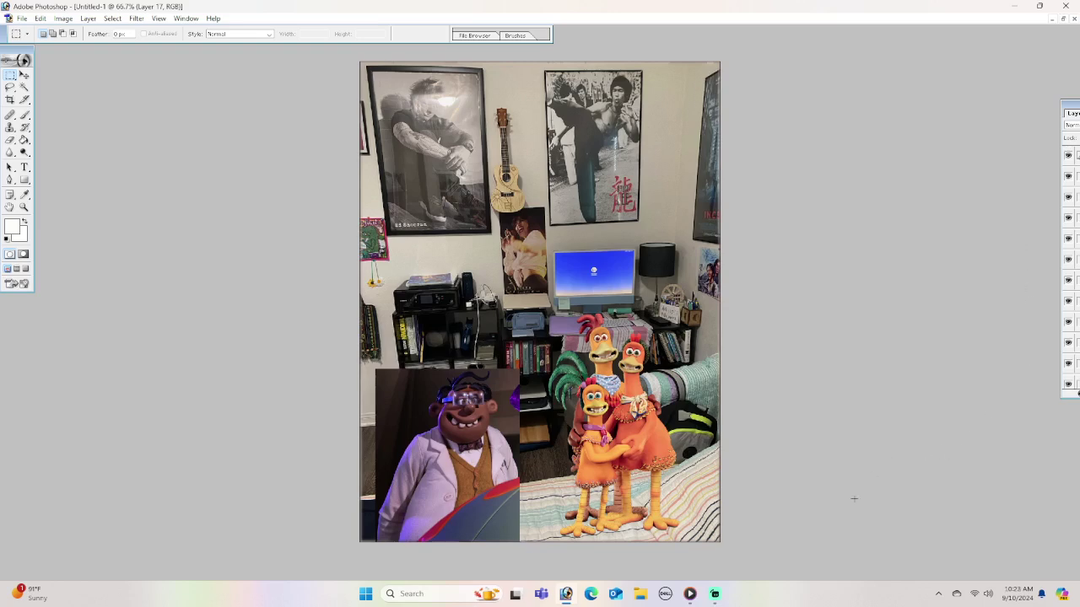
left_click(714, 593)
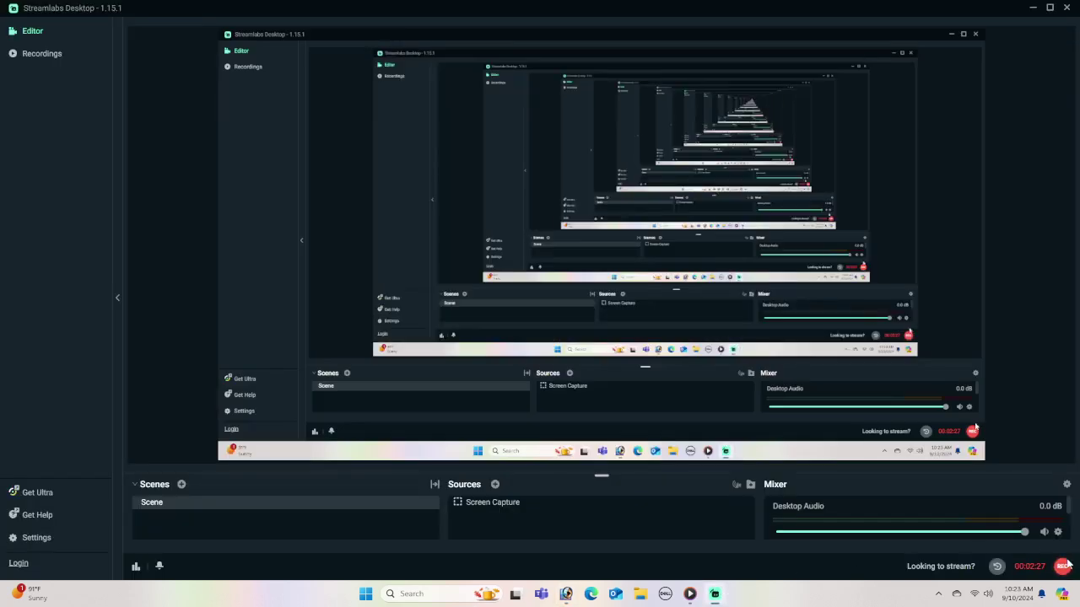